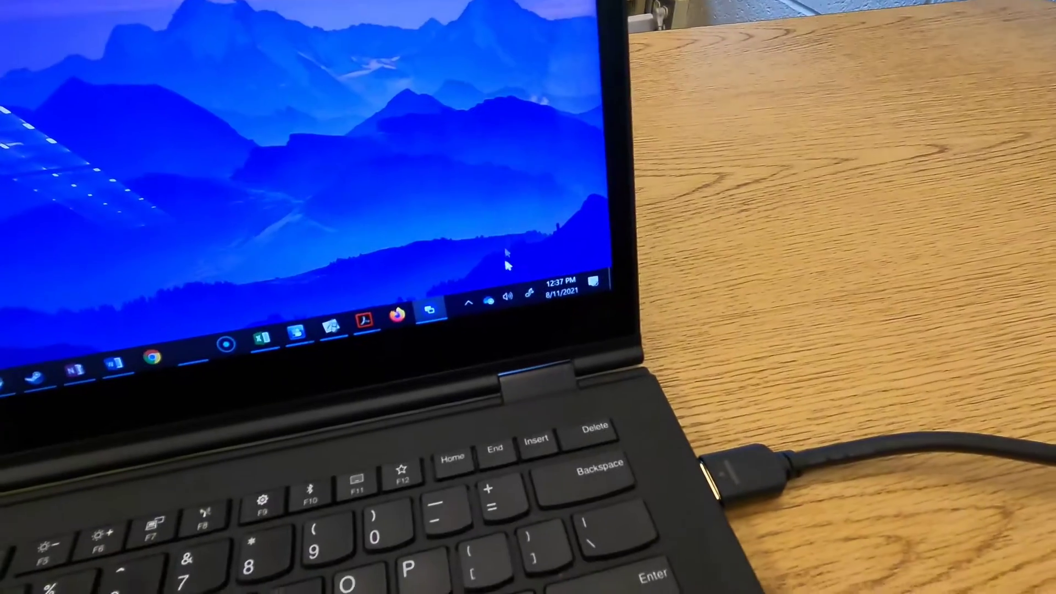
Open Volume Mixer from the taskbar speaker icon's menu to view device and System Sounds levels.
right_click(491, 254)
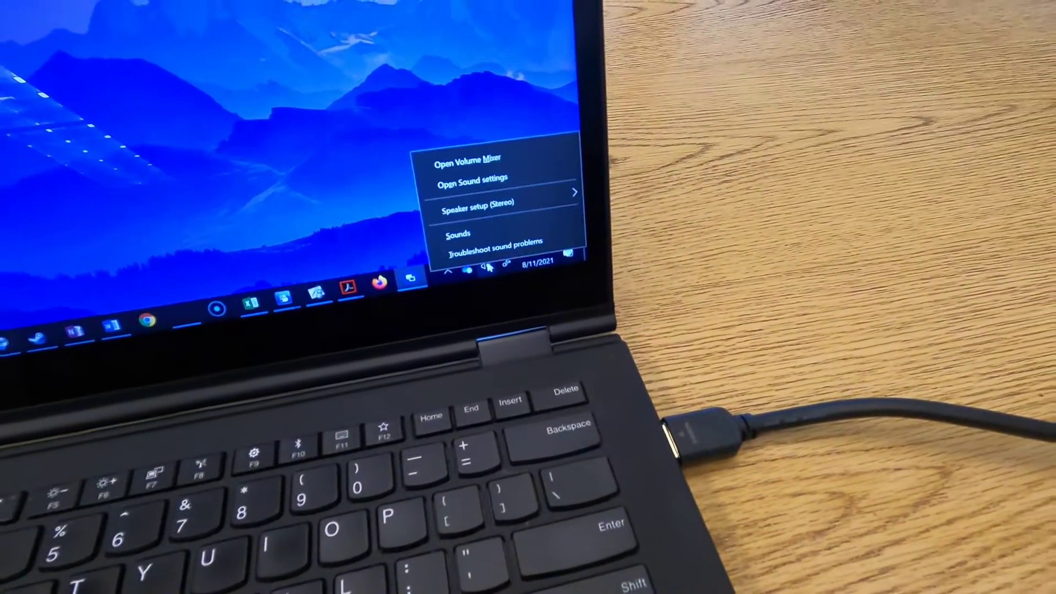
click(477, 154)
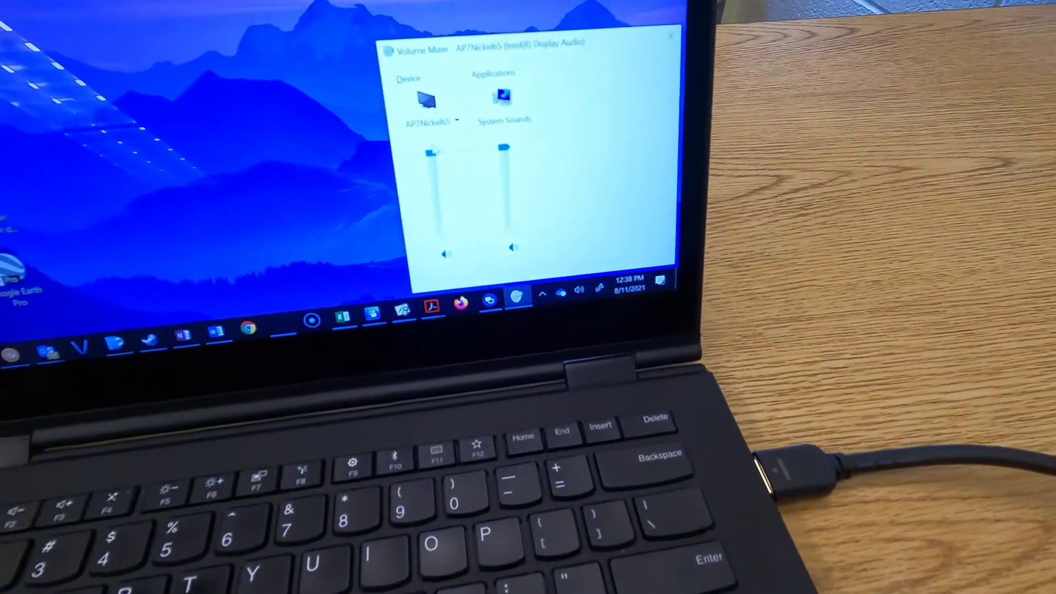